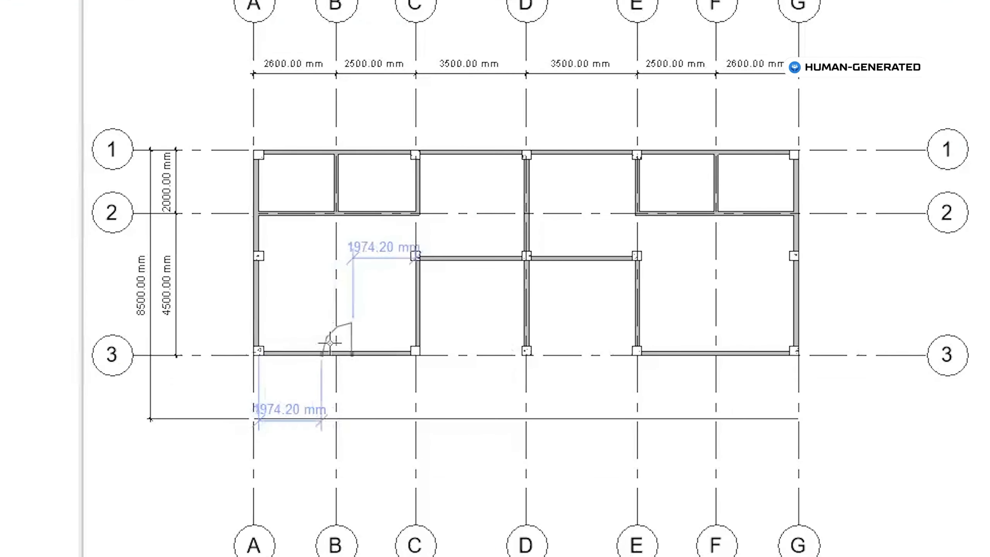
# Open the 3D view and orbit the building model to examine its front doors and windows.
pyautogui.scroll(5, 327, 336)
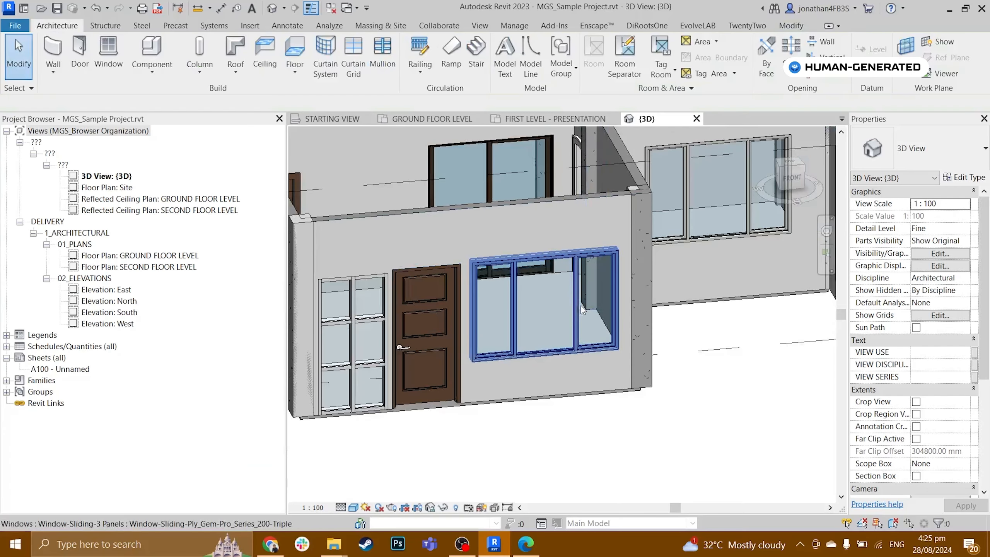
pyautogui.click(581, 310)
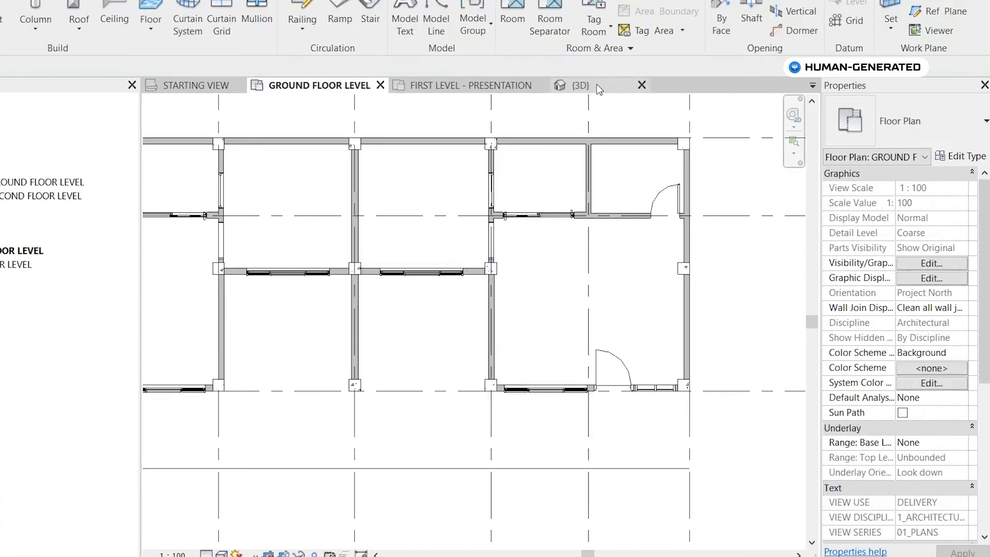
pyautogui.click(577, 85)
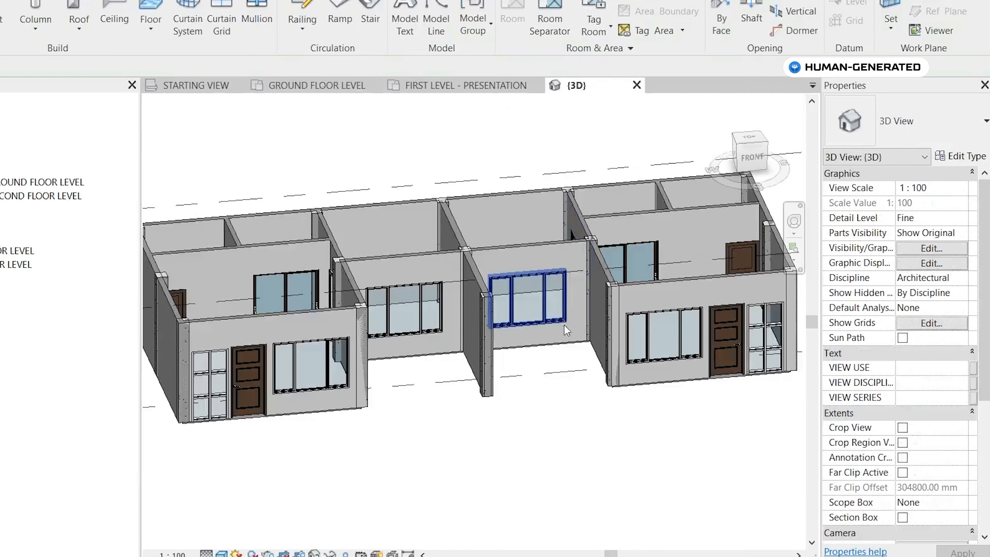
pyautogui.moveTo(586, 402)
pyautogui.keyDown('shift'); pyautogui.mouseDown(button='middle')
pyautogui.moveTo(597, 410)
pyautogui.moveTo(593, 401)
pyautogui.mouseUp(button='middle'); pyautogui.keyUp('shift')
pyautogui.scroll(-1, 588, 400)
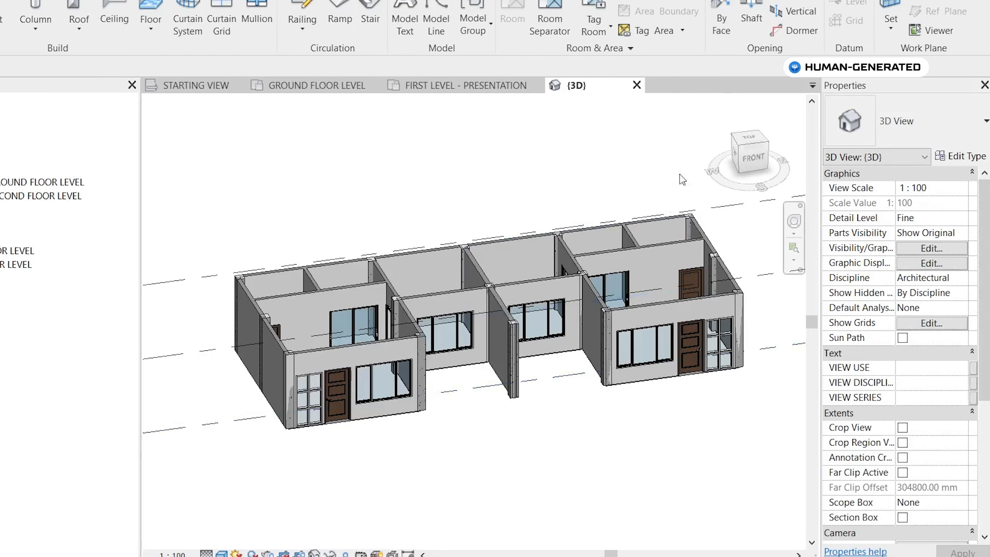
# Close the 3D view, start a stair on the ground floor plan and choose a different stair type.
pyautogui.click(637, 86)
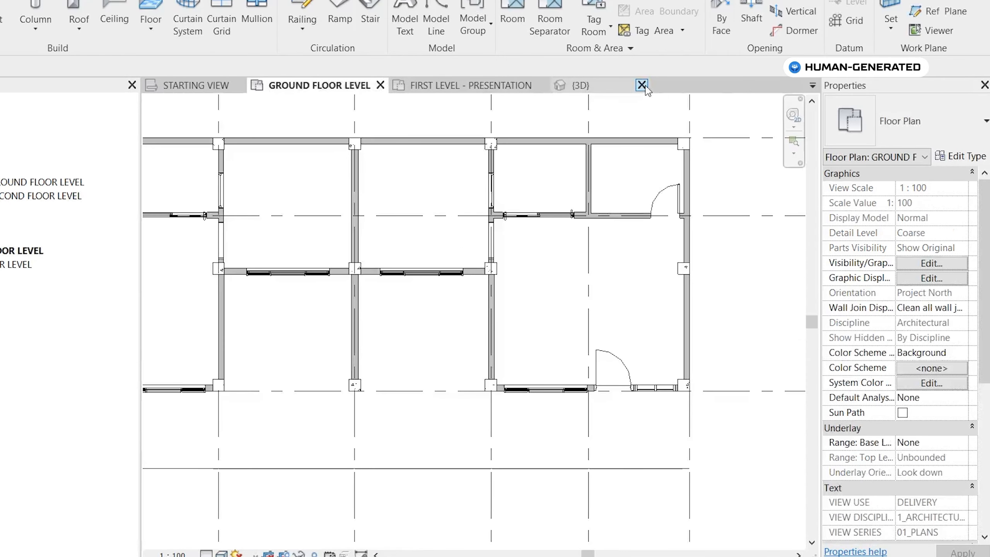
pyautogui.scroll(-3, 483, 238)
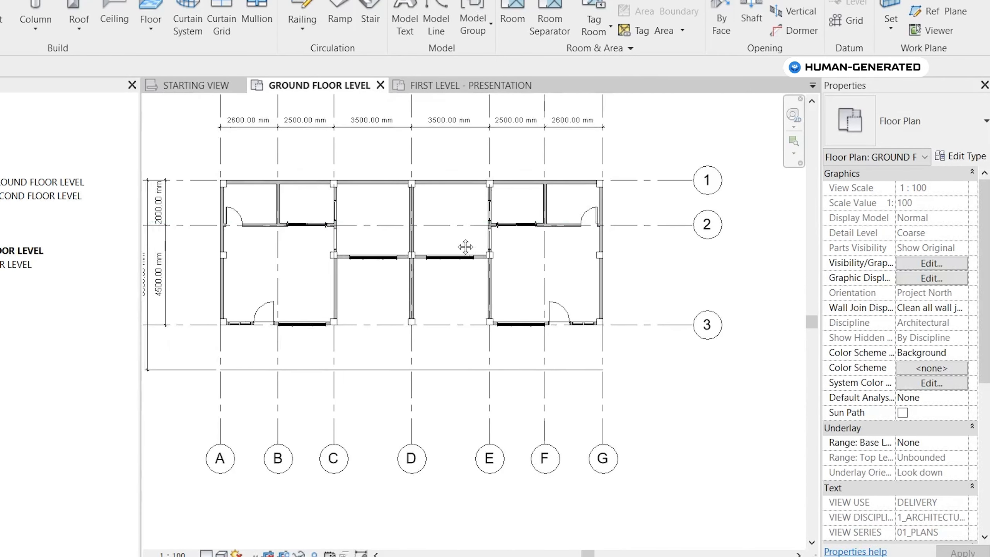
pyautogui.click(369, 16)
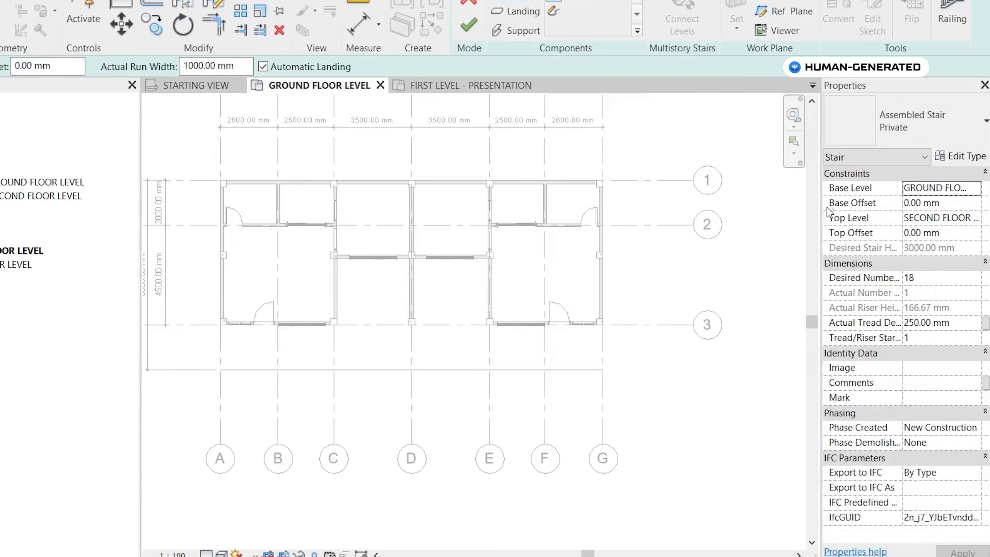
pyautogui.click(933, 124)
pyautogui.click(944, 211)
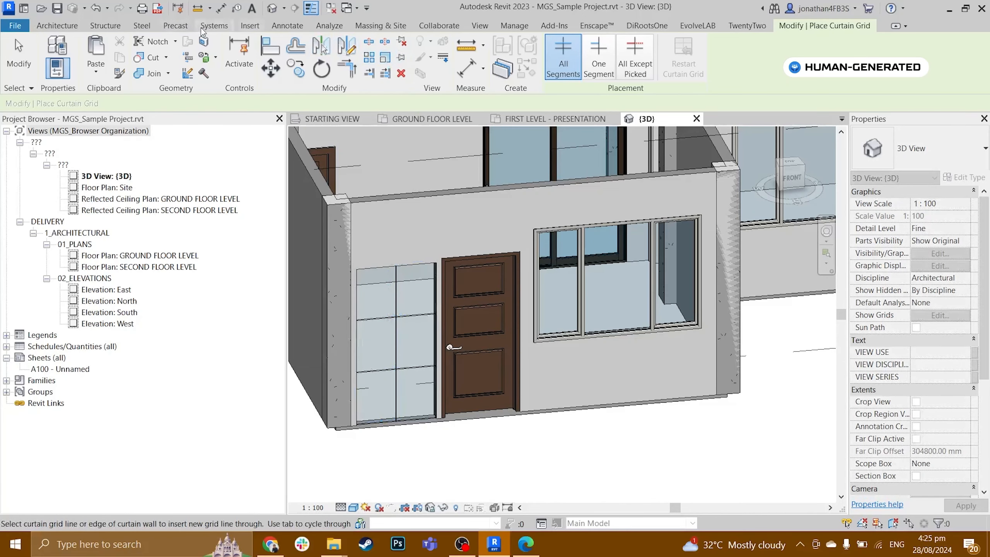
pyautogui.press('Escape')
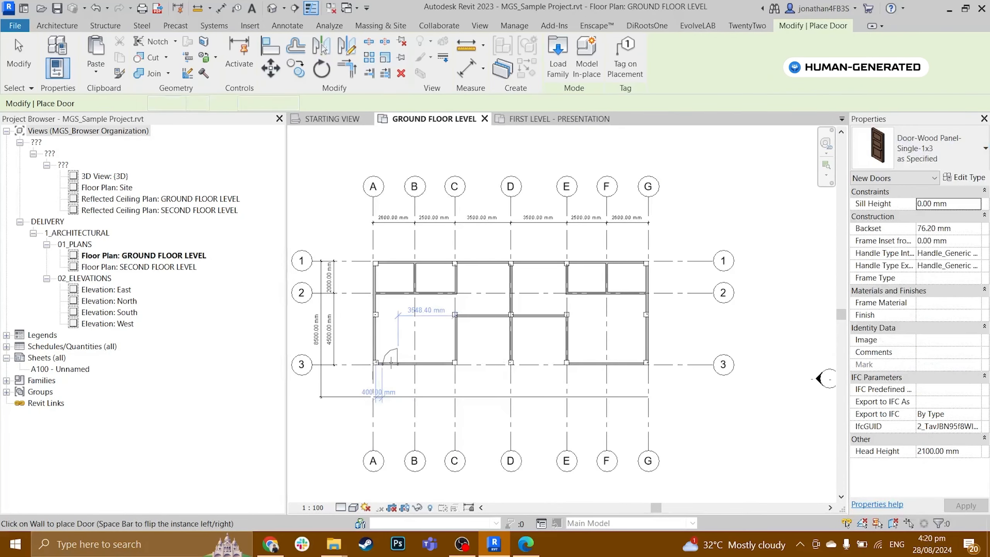
pyautogui.scroll(2, 412, 358)
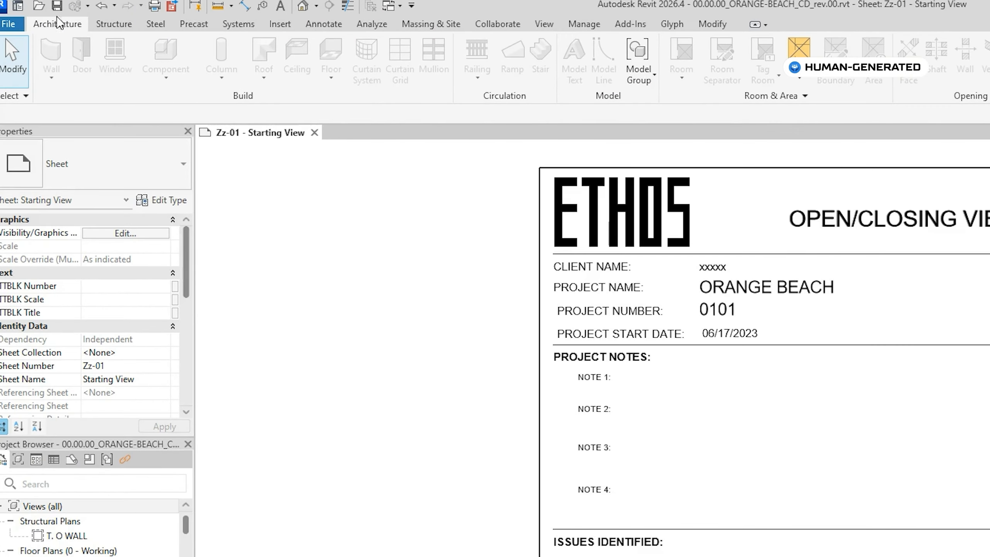
pyautogui.click(111, 24)
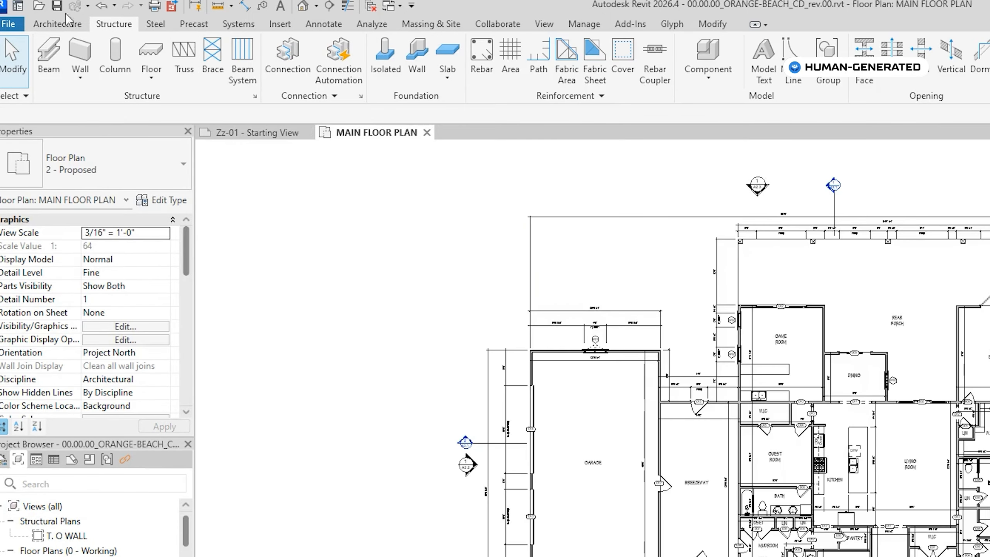
pyautogui.click(67, 22)
pyautogui.click(260, 49)
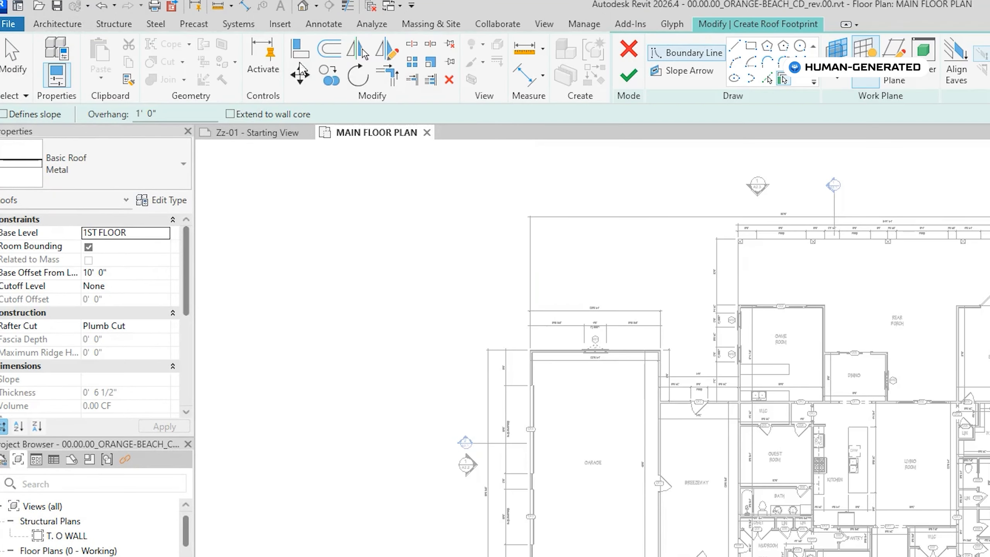
pyautogui.click(753, 47)
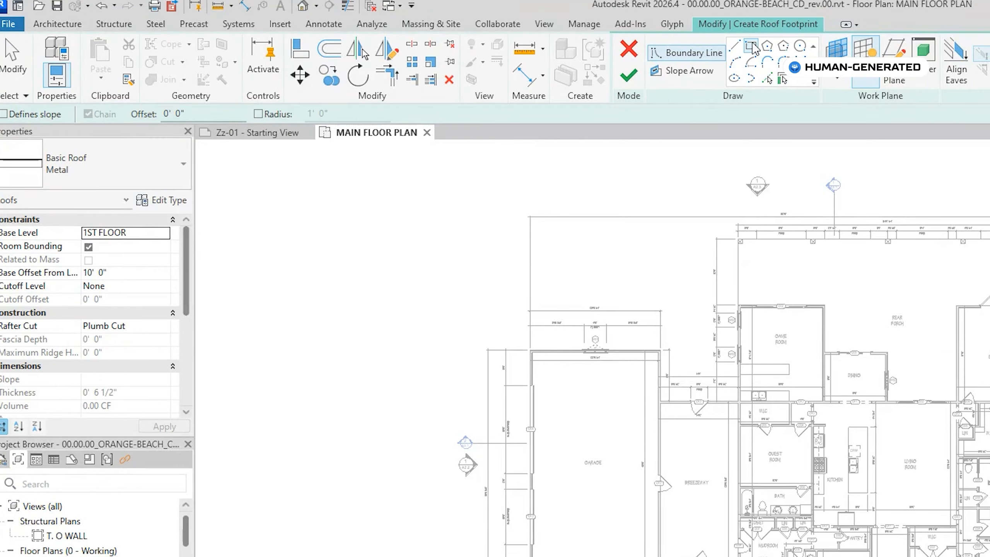
pyautogui.click(628, 49)
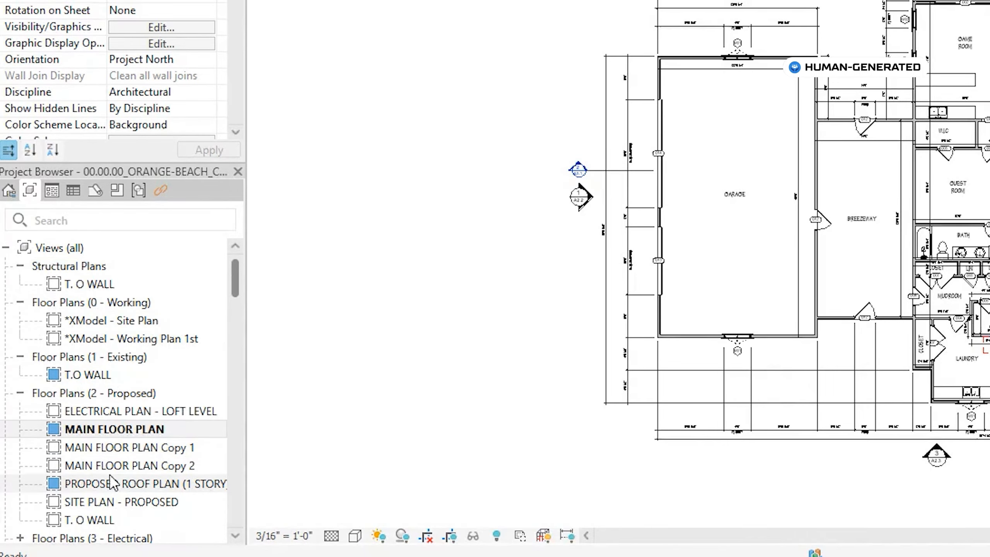
# Open the proposed roof plan and the proposed left elevation, and browse the project's other views.
pyautogui.click(113, 486)
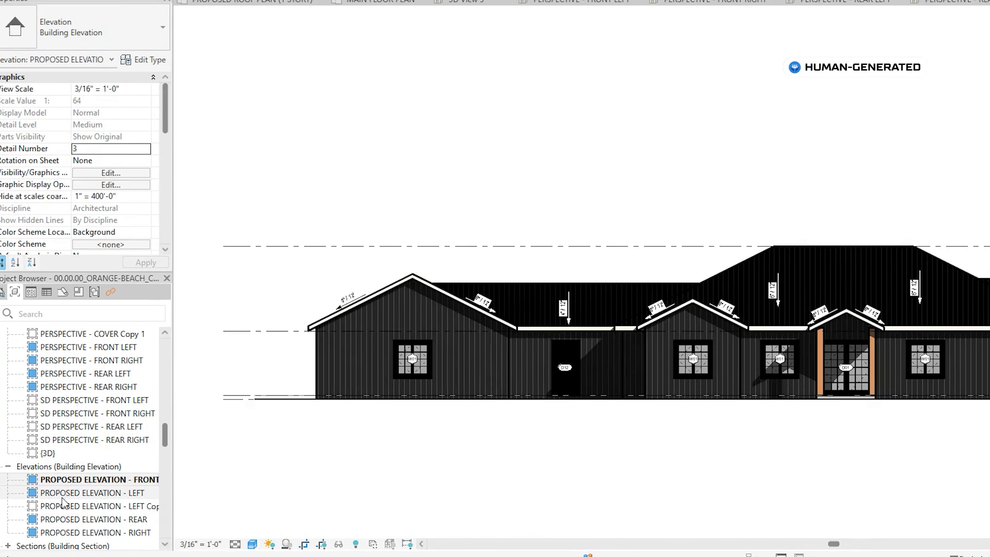
pyautogui.doubleClick(62, 496)
pyautogui.scroll(-10, 64, 483)
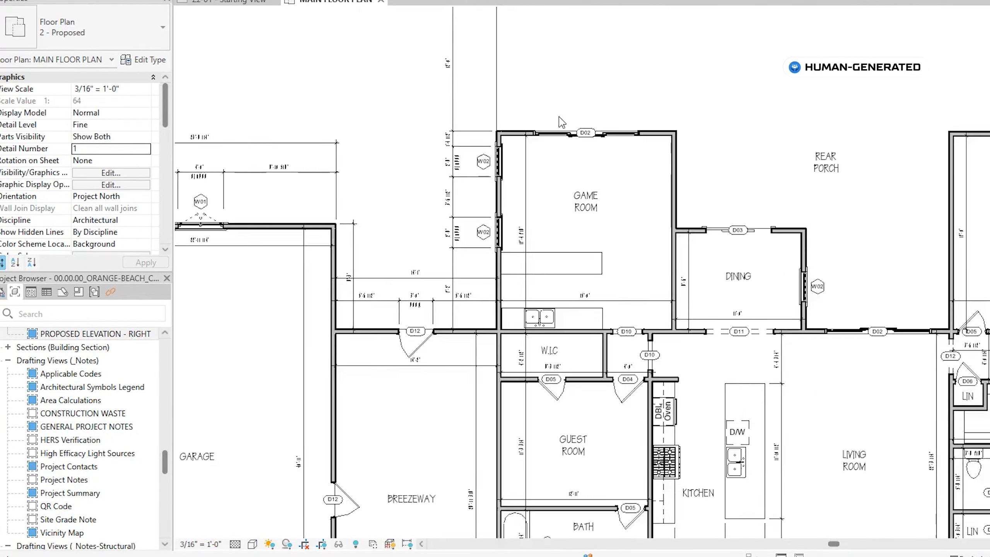
# Orbit the 3D house model to the front entrance, select the double French door, and return to the main floor plan.
pyautogui.scroll(5, 541, 129)
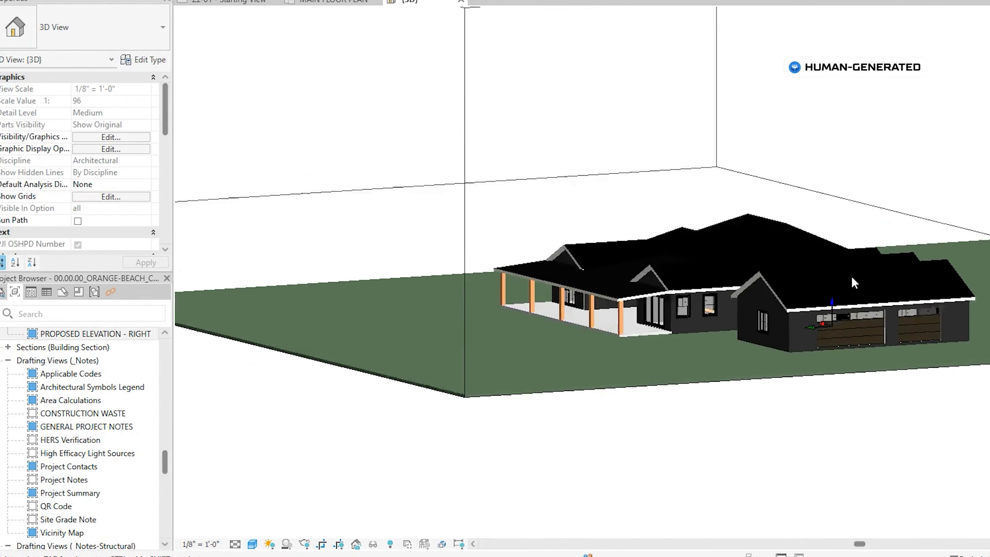
pyautogui.keyDown('shift'); pyautogui.moveTo(851, 276); pyautogui.dragTo(733, 384, button='middle'); pyautogui.keyUp('shift')
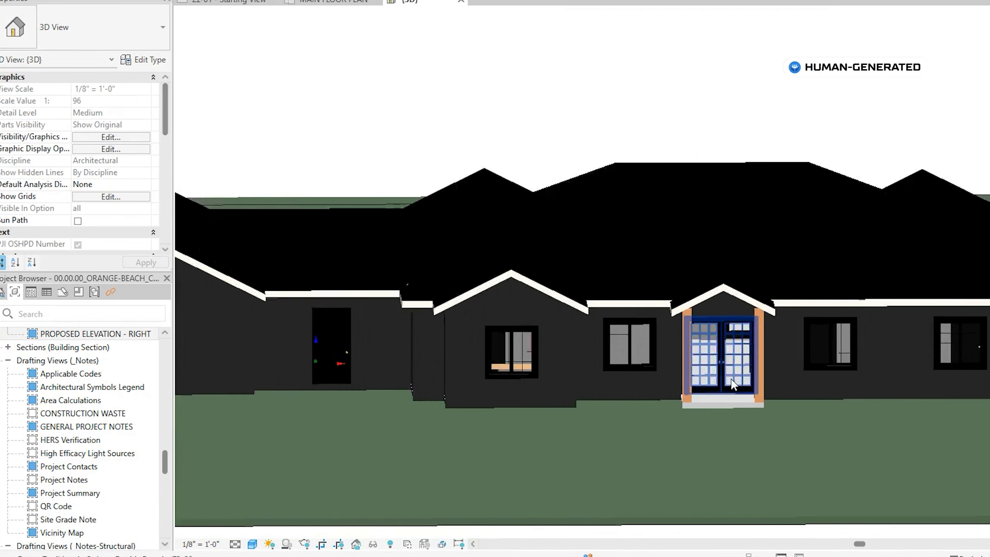
pyautogui.scroll(3, 733, 384)
pyautogui.click(704, 282)
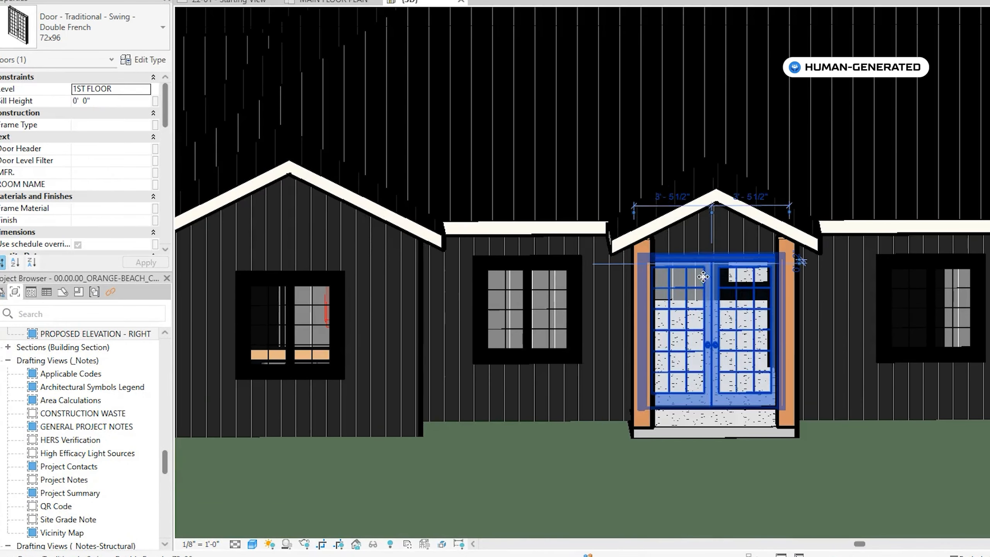
pyautogui.click(325, 5)
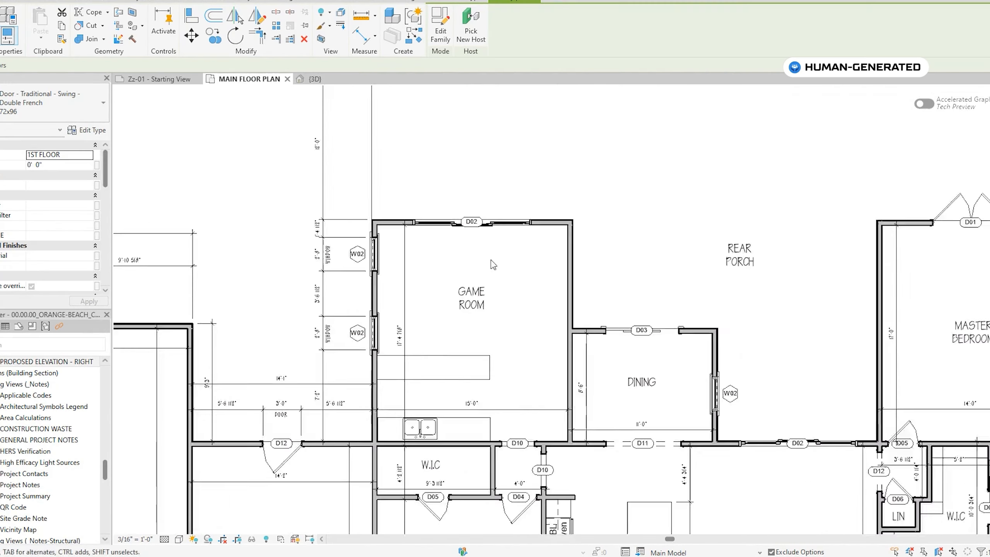
pyautogui.scroll(-4, 531, 351)
pyautogui.scroll(5, 530, 351)
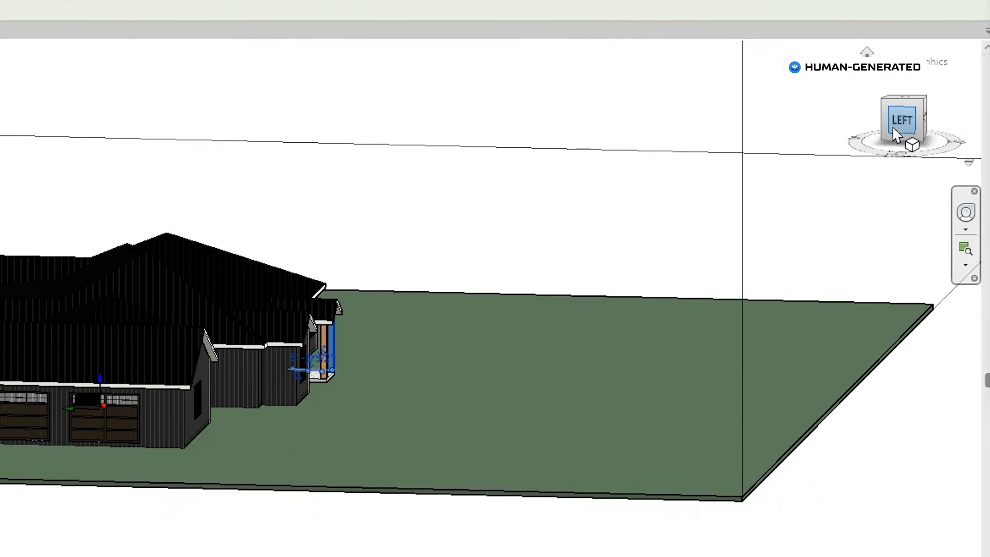
# Select the wider garage door in the left 3D view and locate it on the main floor plan.
pyautogui.scroll(5, 737, 358)
pyautogui.scroll(-5, 760, 419)
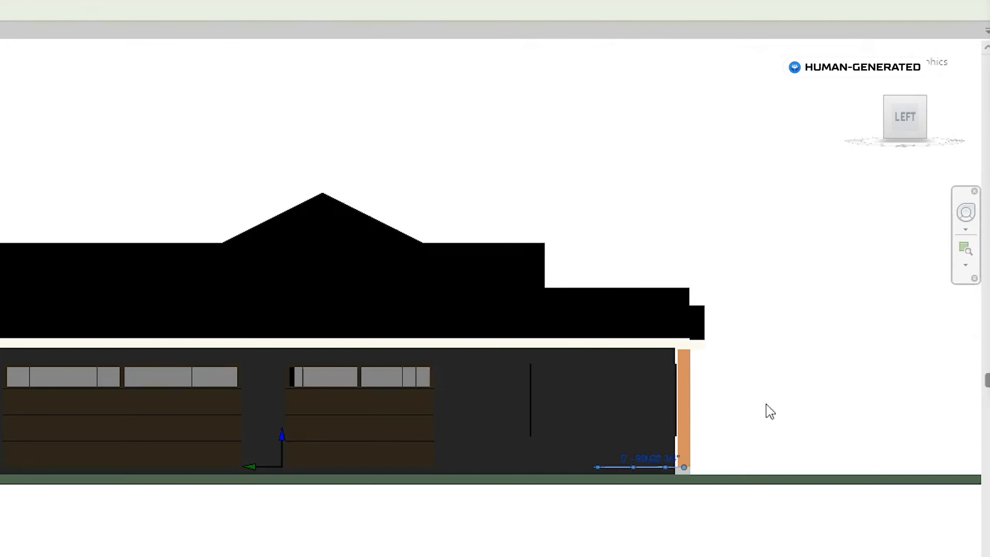
pyautogui.scroll(4, 765, 409)
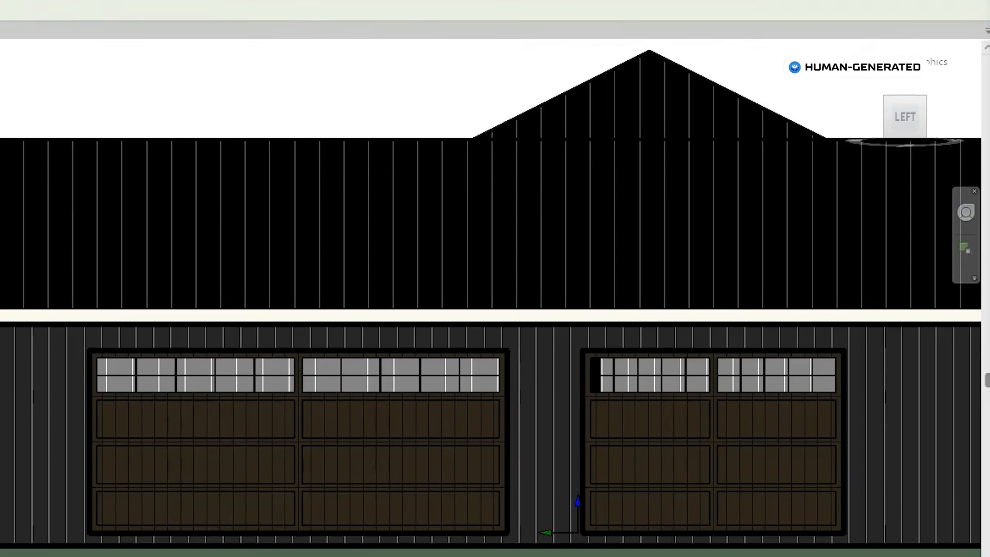
pyautogui.click(241, 433)
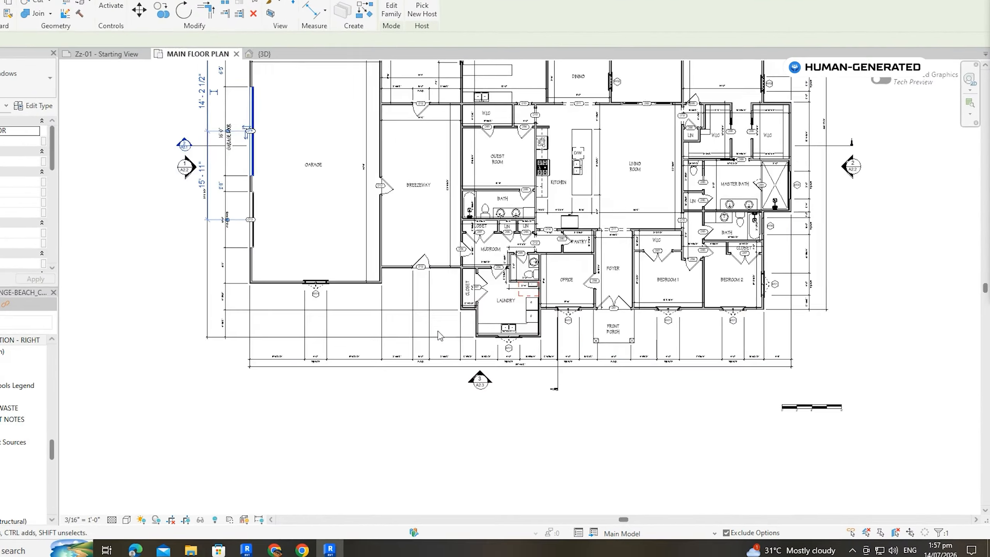
pyautogui.scroll(-2, 439, 336)
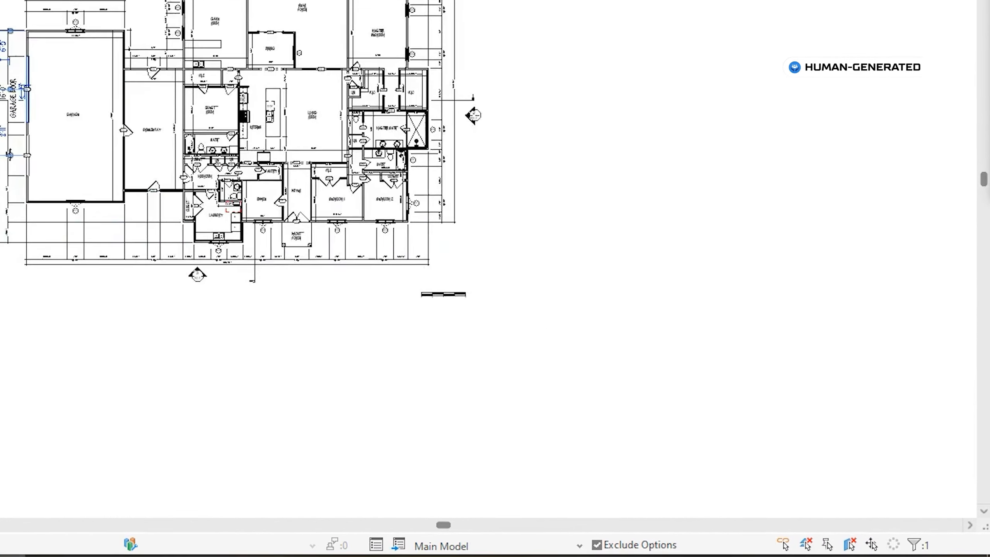
pyautogui.scroll(8, 424, 235)
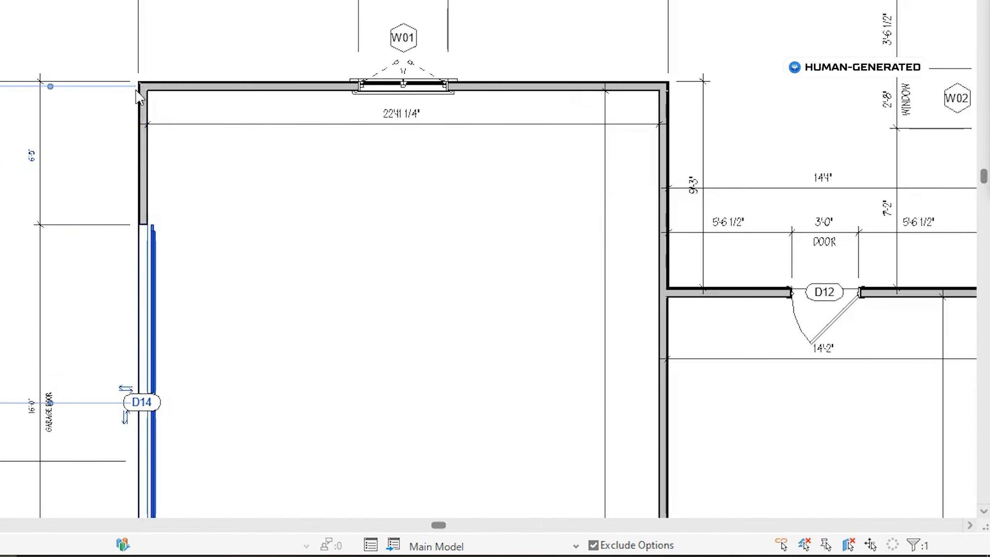
# Select the garage's exterior wall containing window W01 and view the commands available for it.
pyautogui.click(161, 86)
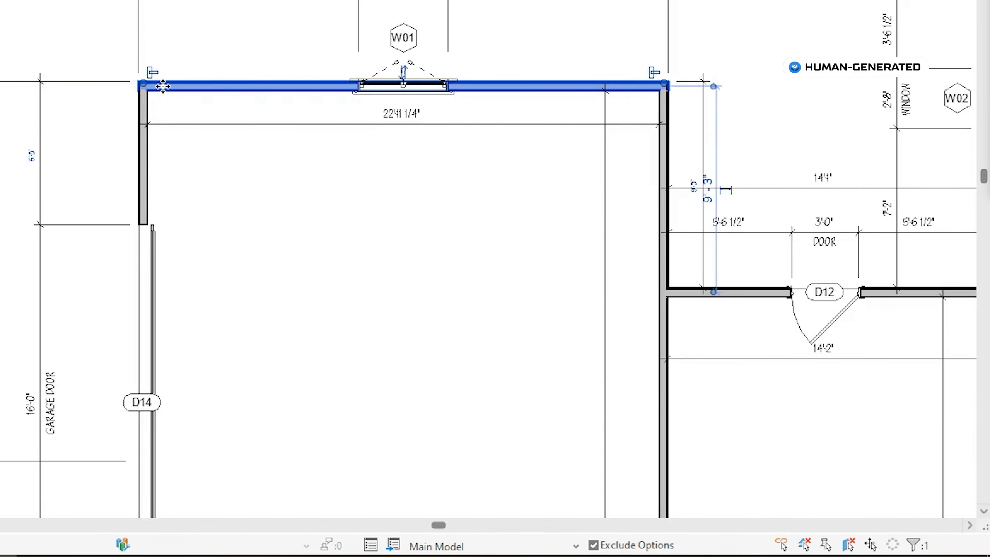
pyautogui.rightClick(163, 86)
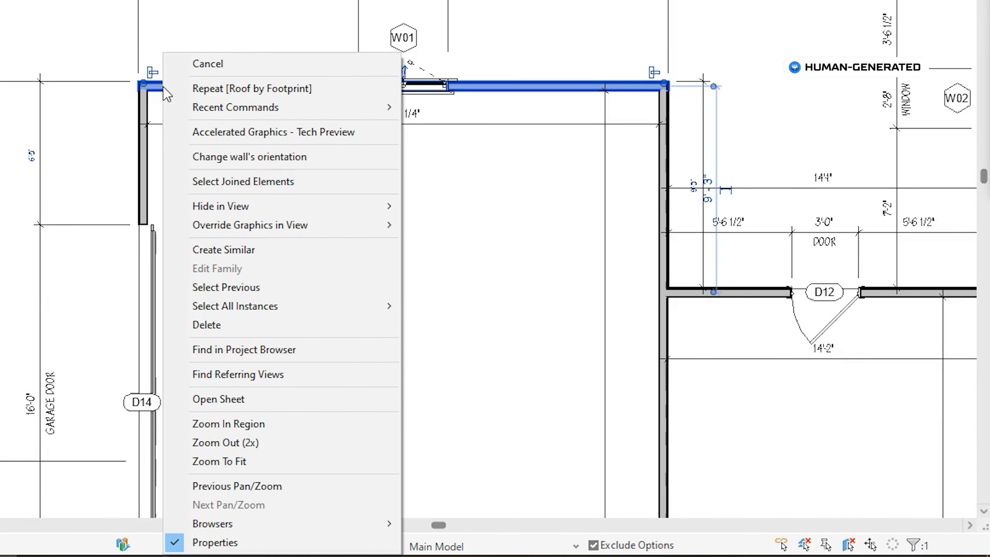
pyautogui.press('Escape')
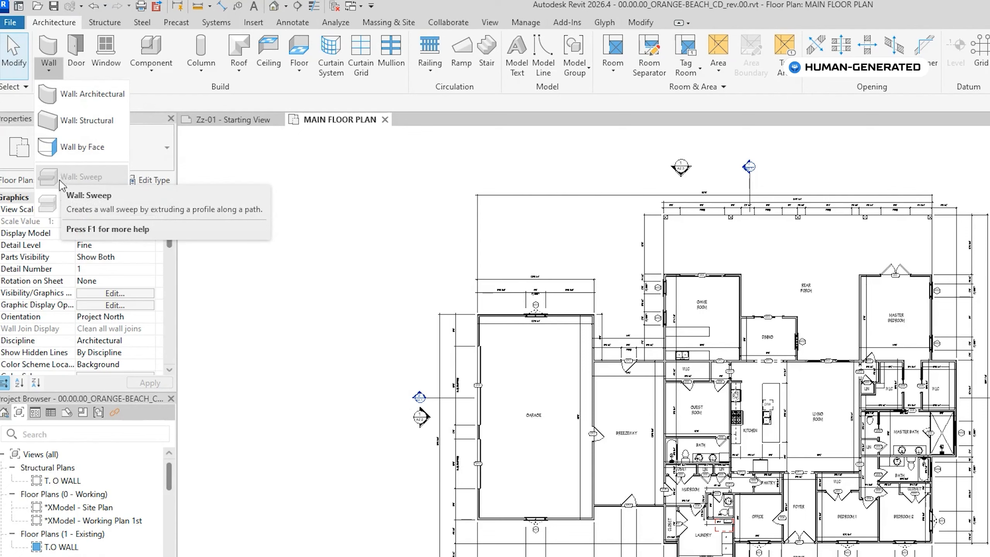
# Start placing a door on the main floor plan and browse the available door types.
pyautogui.click(77, 58)
pyautogui.click(90, 148)
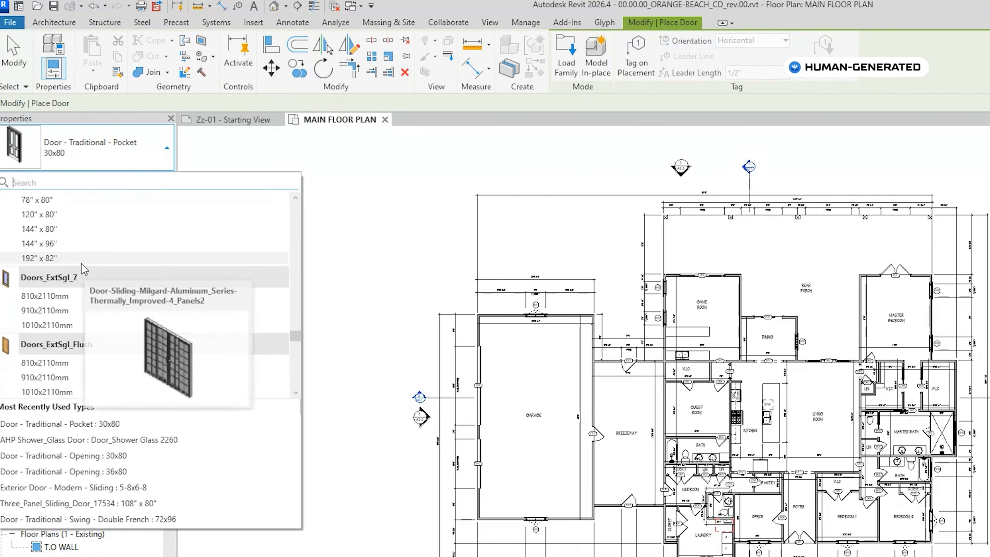
pyautogui.scroll(-3, 82, 268)
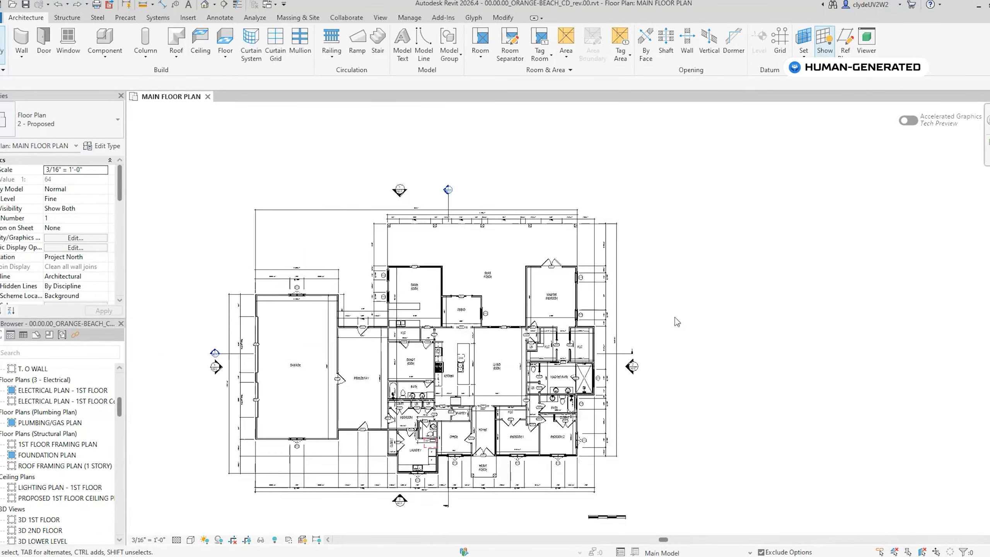
pyautogui.scroll(-2, 696, 283)
pyautogui.scroll(3, 695, 282)
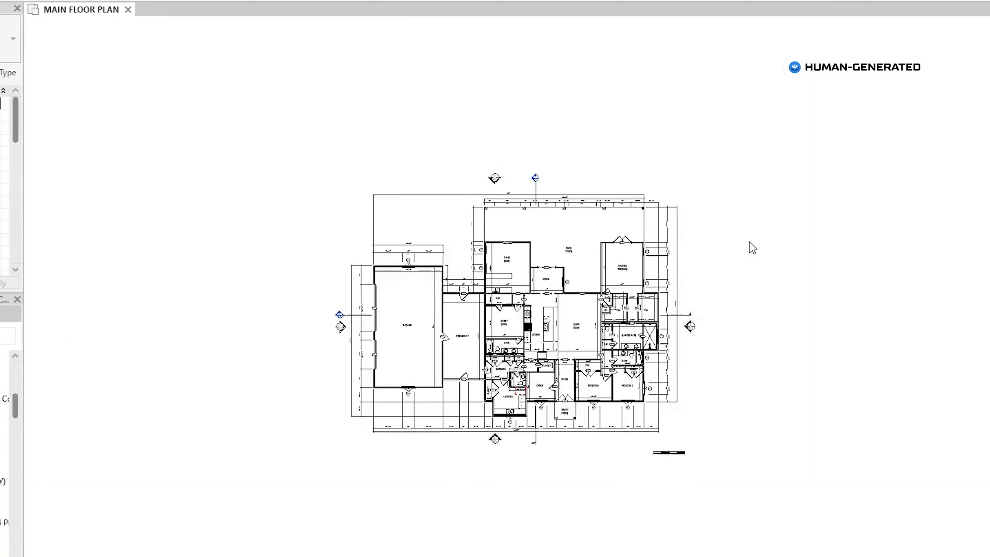
pyautogui.scroll(4, 548, 239)
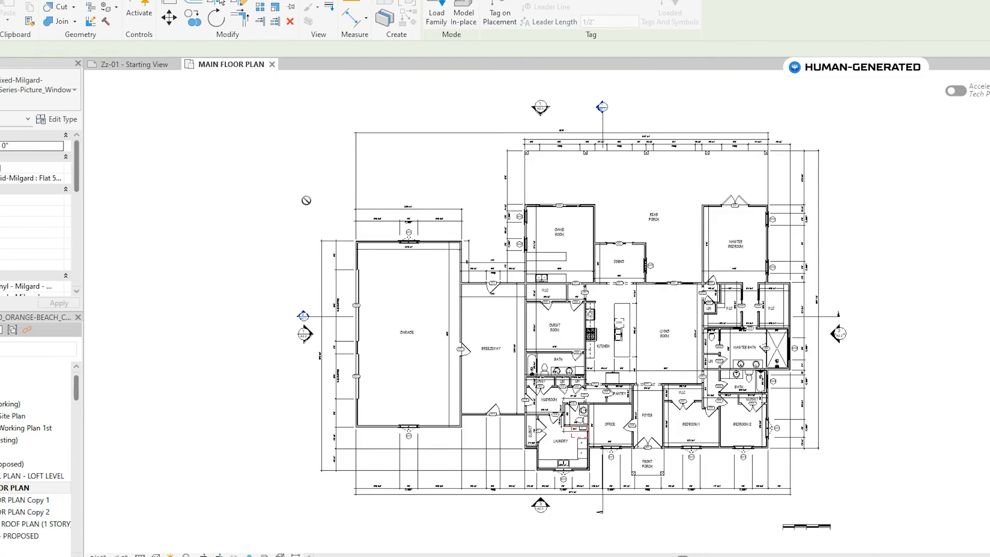
pyautogui.scroll(8, 370, 237)
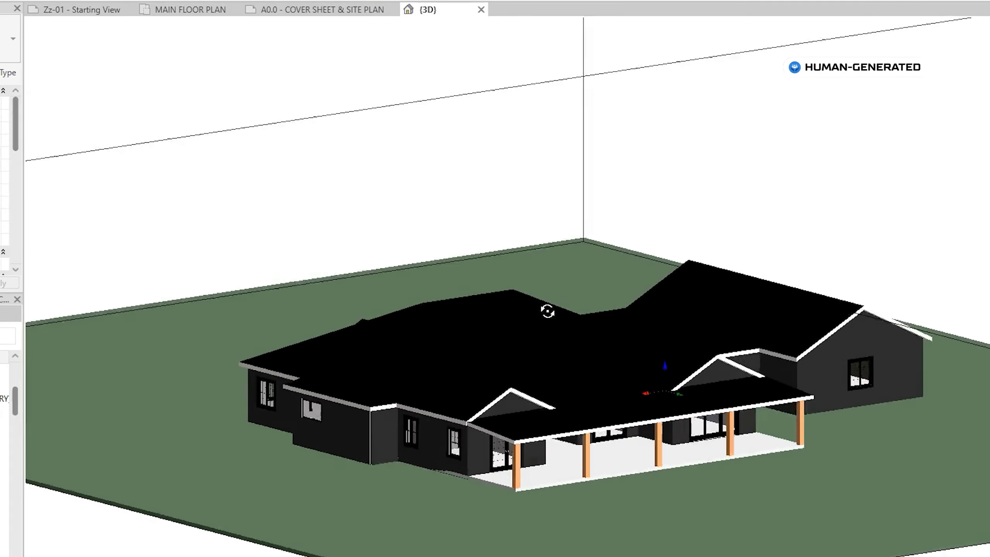
pyautogui.moveTo(545, 310)
pyautogui.keyDown('shift'); pyautogui.mouseDown(button='middle')
pyautogui.moveTo(362, 280)
pyautogui.moveTo(572, 213)
pyautogui.moveTo(947, 120)
pyautogui.moveTo(721, 118)
pyautogui.mouseUp(button='middle'); pyautogui.keyUp('shift')
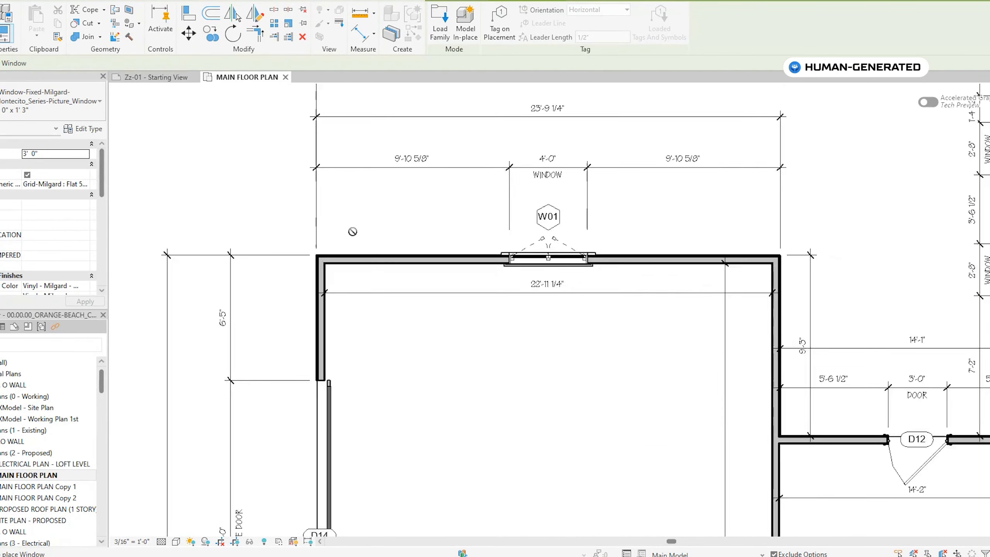
# Open sheet A1.0 - MAIN FLOOR PLAN and look through the other sheets and views in the project list.
pyautogui.scroll(5, 352, 231)
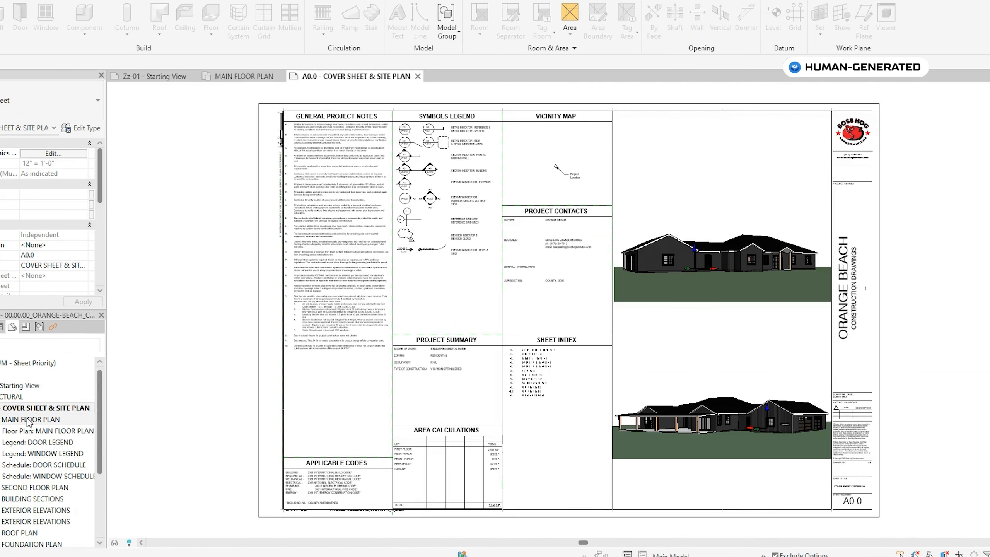
pyautogui.doubleClick(30, 420)
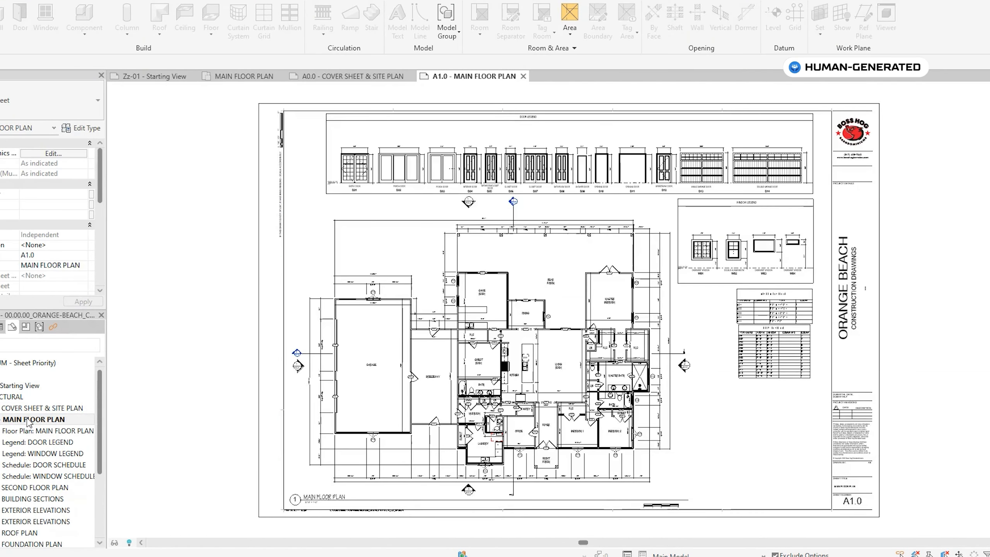
pyautogui.scroll(-3, 29, 419)
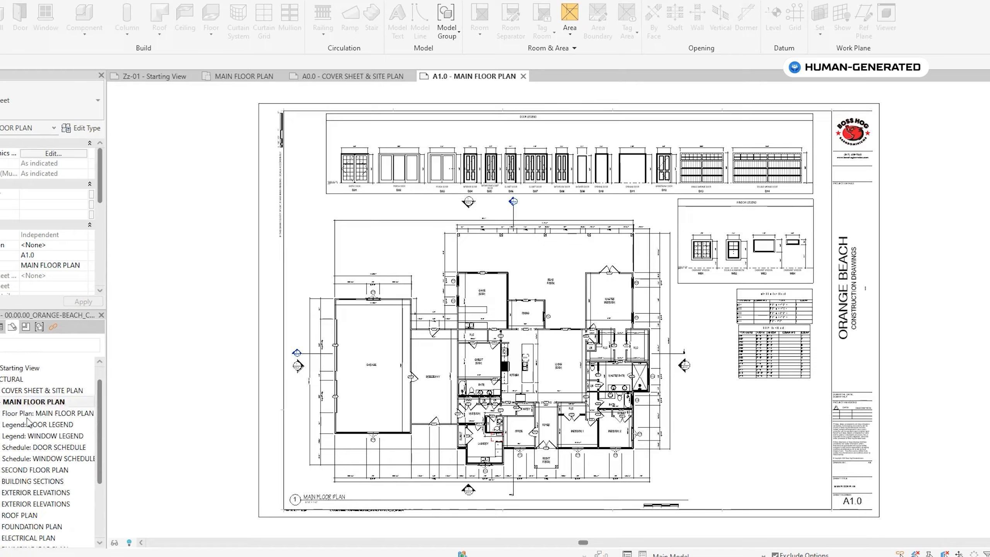
pyautogui.click(27, 327)
pyautogui.scroll(-6, 24, 374)
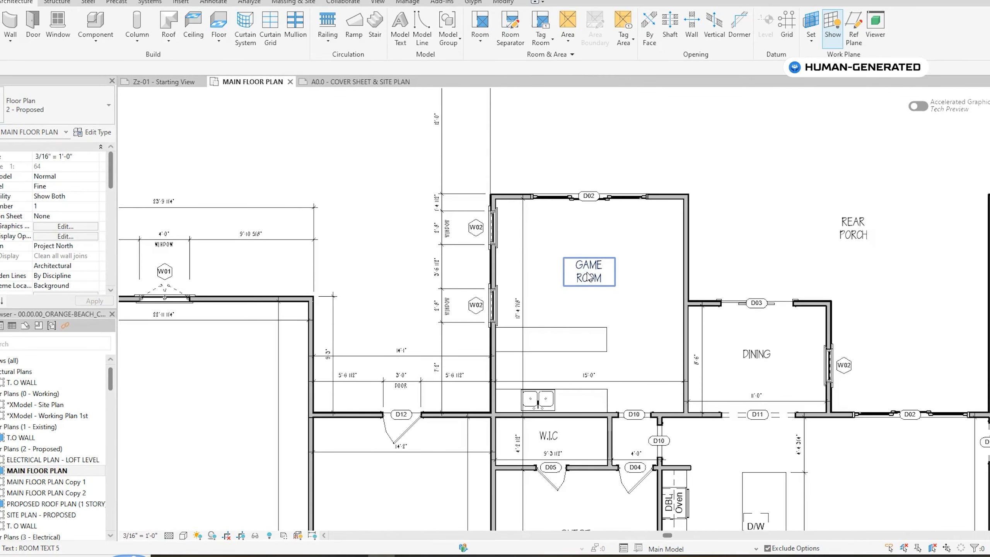
# Begin a text note above the garage's upper wall on the main floor plan, using the GAME ROOM label's ROOM TEXT 5 style.
pyautogui.click(588, 278)
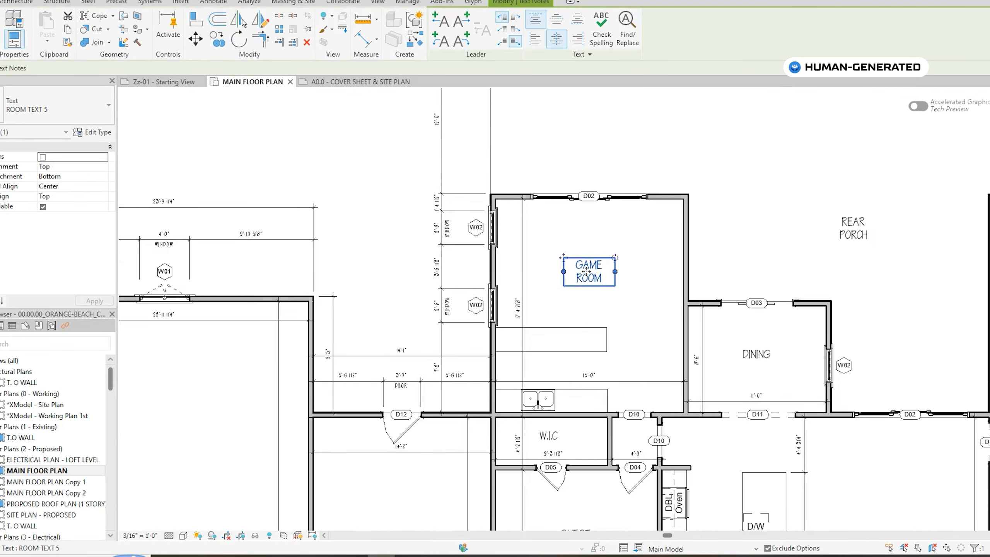
pyautogui.press('t')
pyautogui.press('x')
pyautogui.scroll(-2, 589, 278)
pyautogui.scroll(4, 400, 177)
pyautogui.moveTo(330, 161); pyautogui.dragTo(599, 251)
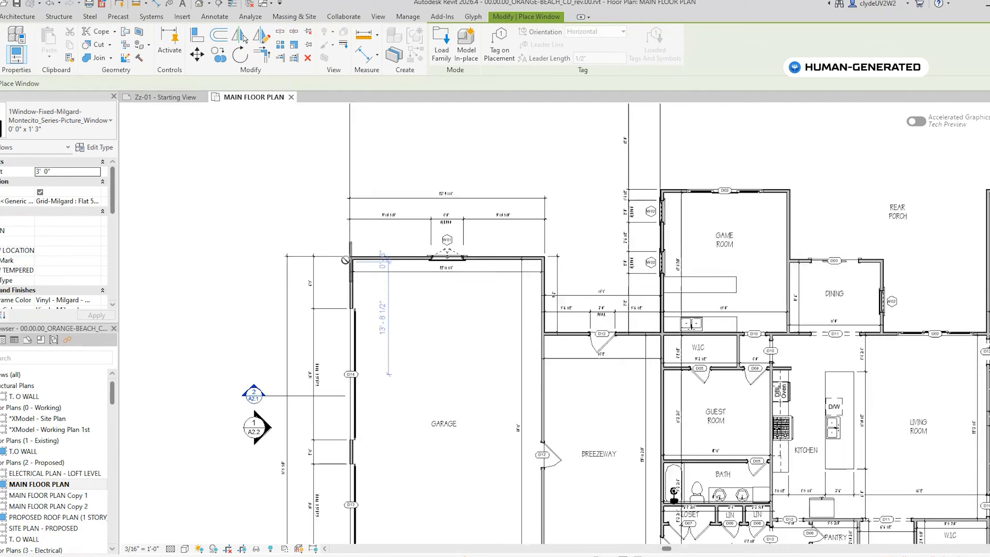
# Place a 0' 0" x 1' 3" Milgard Montecito picture window in the garage's upper wall, about 3'-9" from the corner left of W01.
pyautogui.scroll(5, 371, 257)
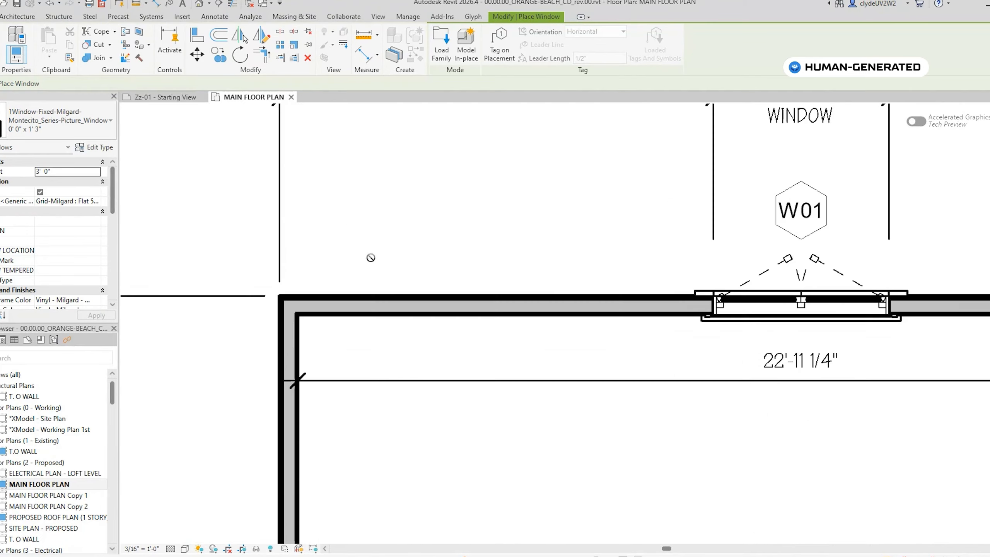
pyautogui.click(452, 298)
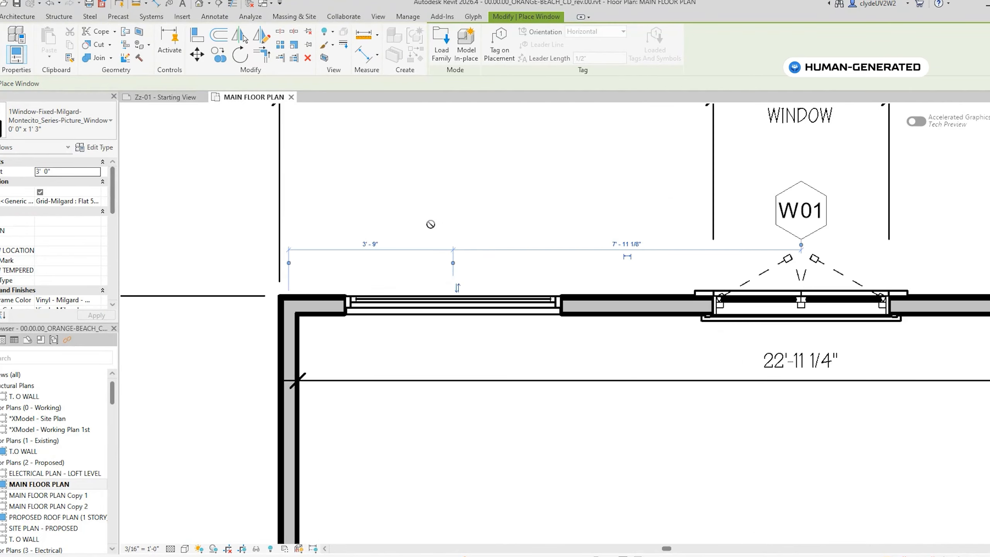
pyautogui.scroll(-3, 430, 224)
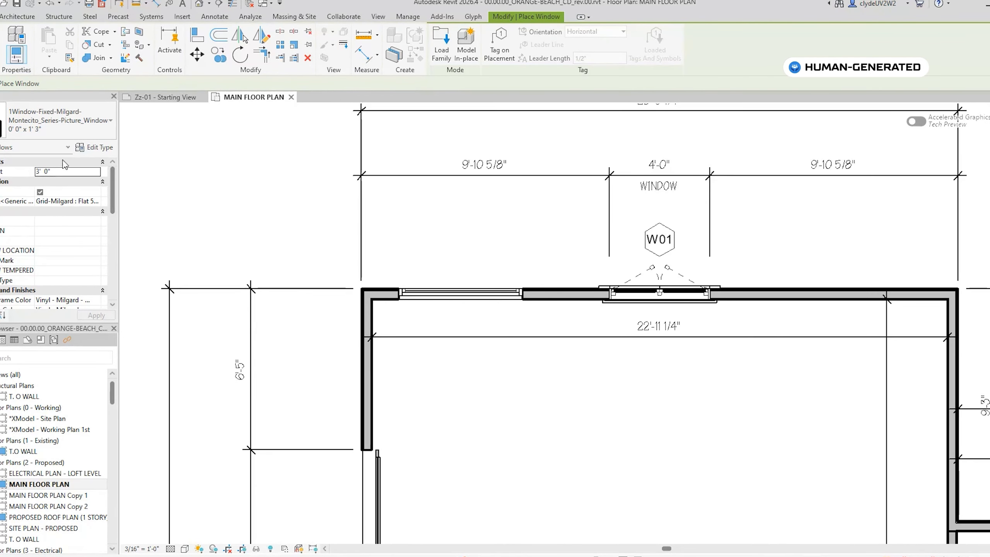
# Examine the picture window's type parameters, from the constraints and dimensions through to the default sill height, and leave window placement.
pyautogui.click(96, 147)
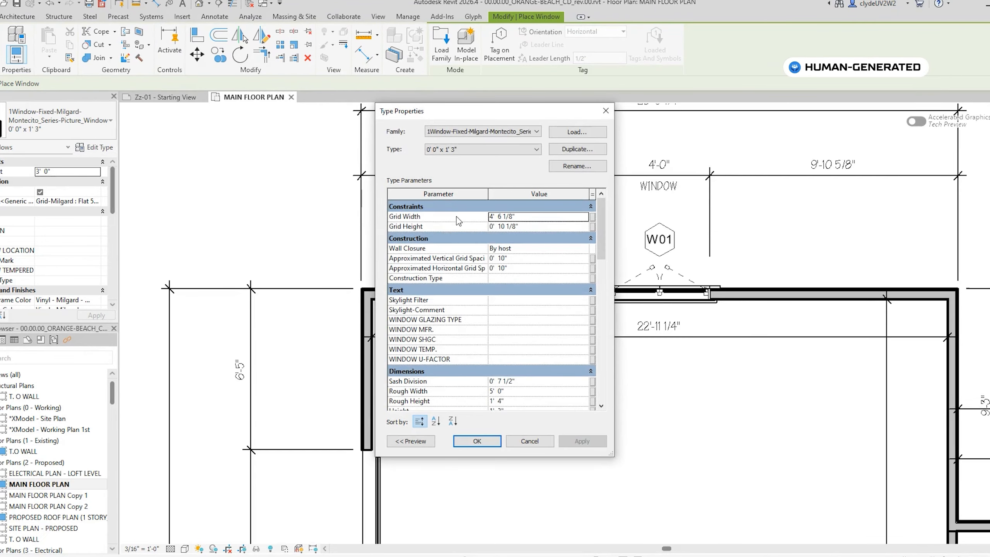
pyautogui.scroll(-5, 459, 220)
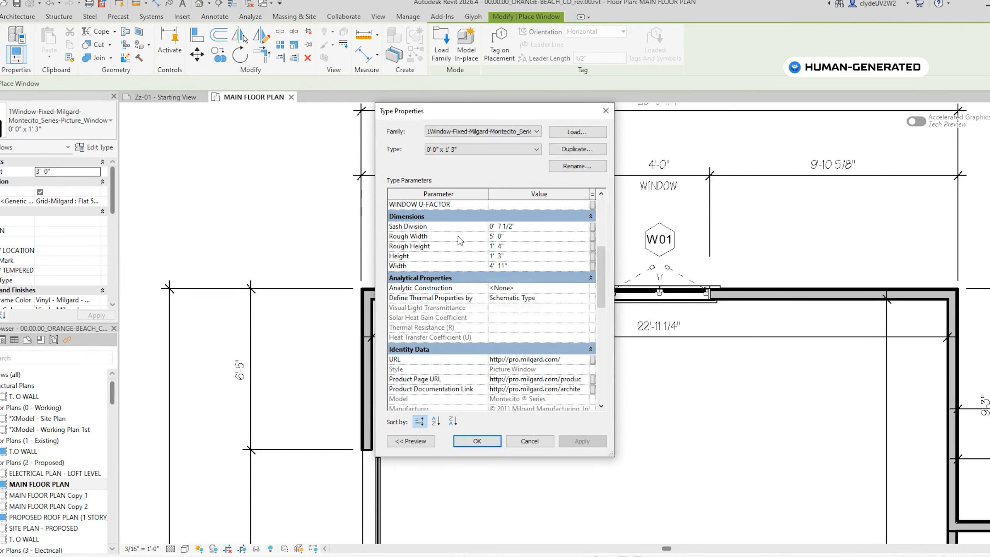
pyautogui.scroll(-8, 458, 236)
pyautogui.scroll(-3, 476, 343)
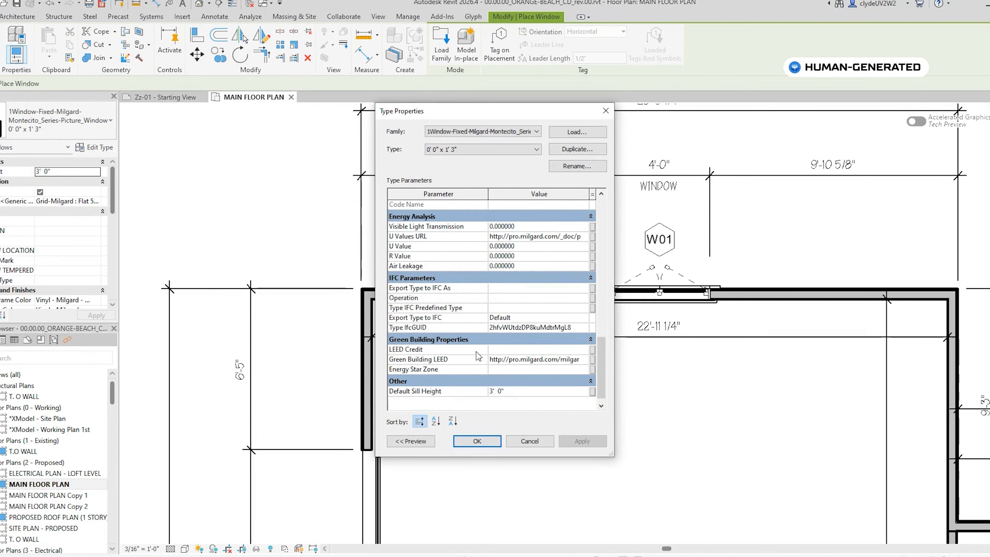
pyautogui.click(484, 441)
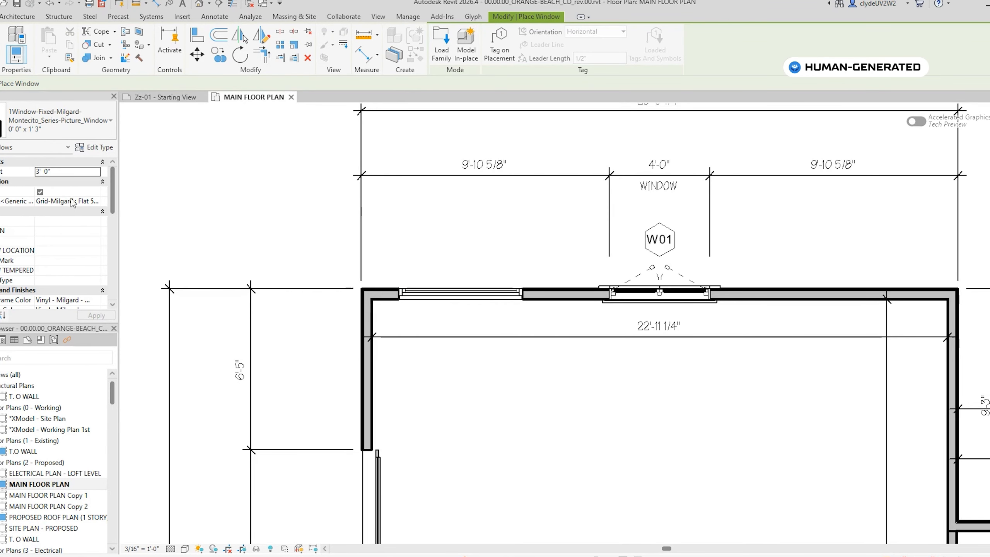
pyautogui.press('Escape')
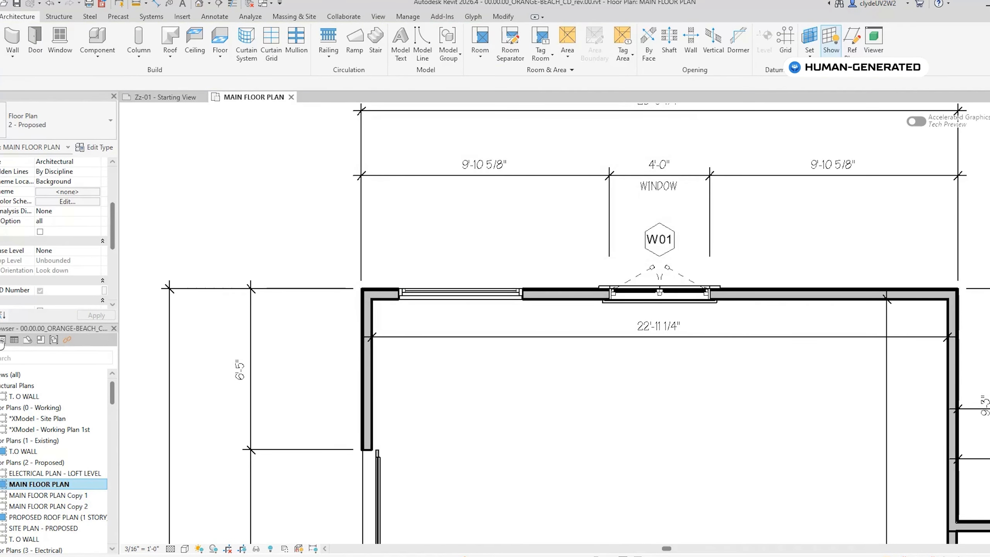
pyautogui.click(5, 341)
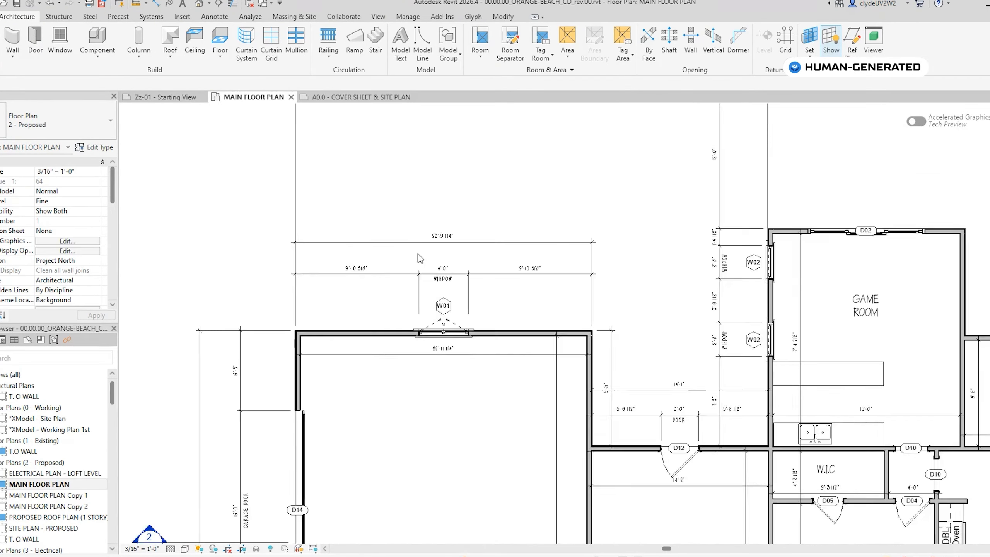
# Select the GAME ROOM label for reference and draw a ROOM TEXT 5 text box in the empty area above the garage dimensions.
pyautogui.scroll(-3, 418, 254)
pyautogui.scroll(3, 665, 266)
pyautogui.click(588, 292)
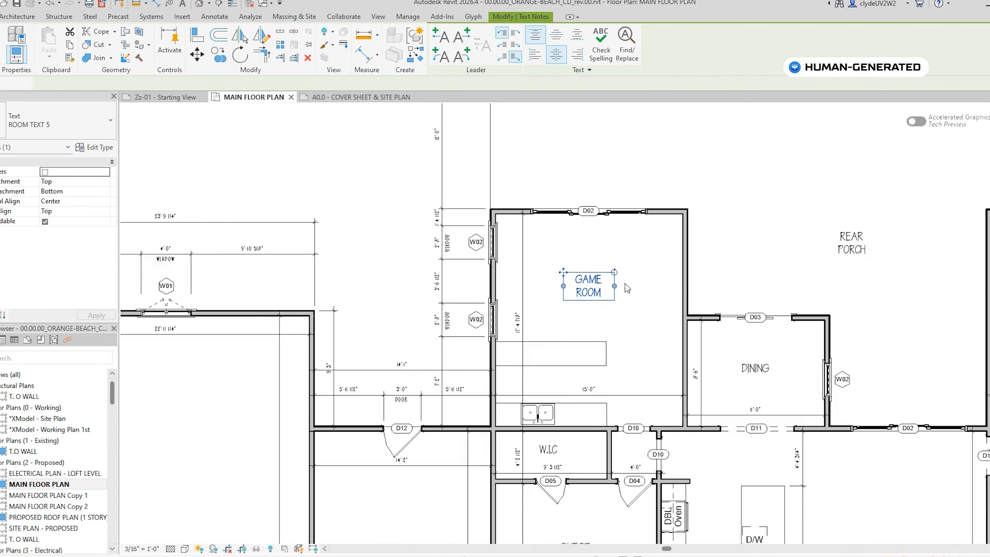
pyautogui.press('t')
pyautogui.press('x')
pyautogui.scroll(-3, 475, 203)
pyautogui.scroll(4, 336, 182)
pyautogui.moveTo(331, 176); pyautogui.dragTo(598, 259)
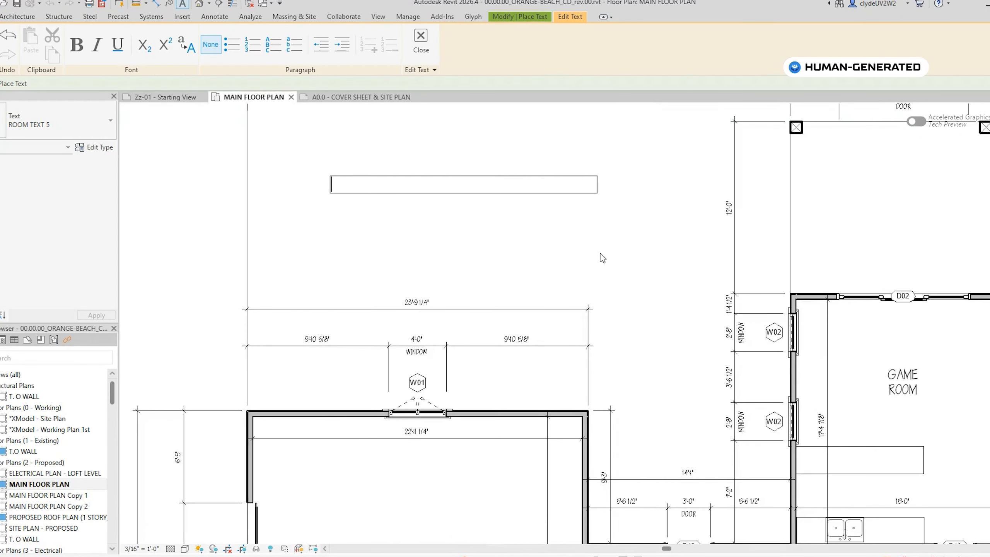